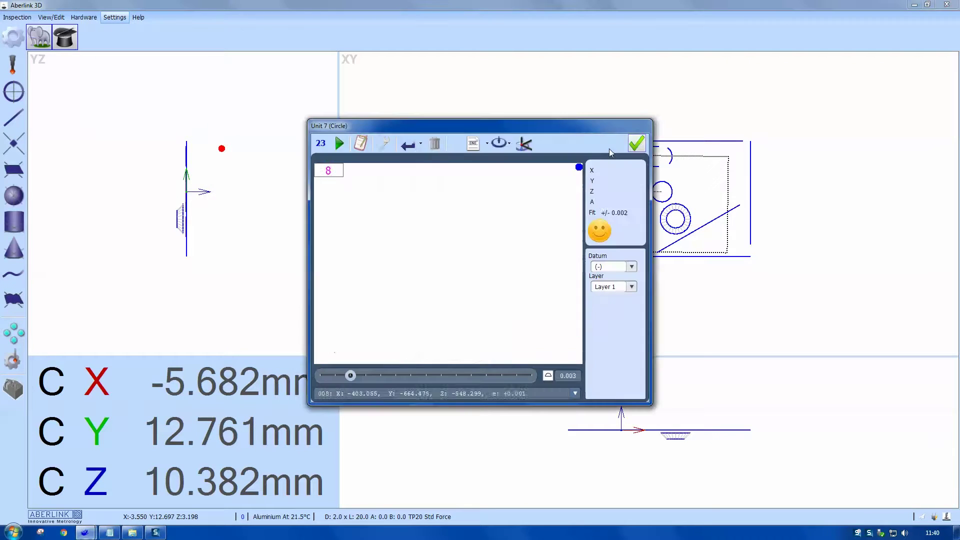
Step: Run the Unit 7 circle on its own, allowing the direct move to the first point, and accept the measured feature
click(339, 145)
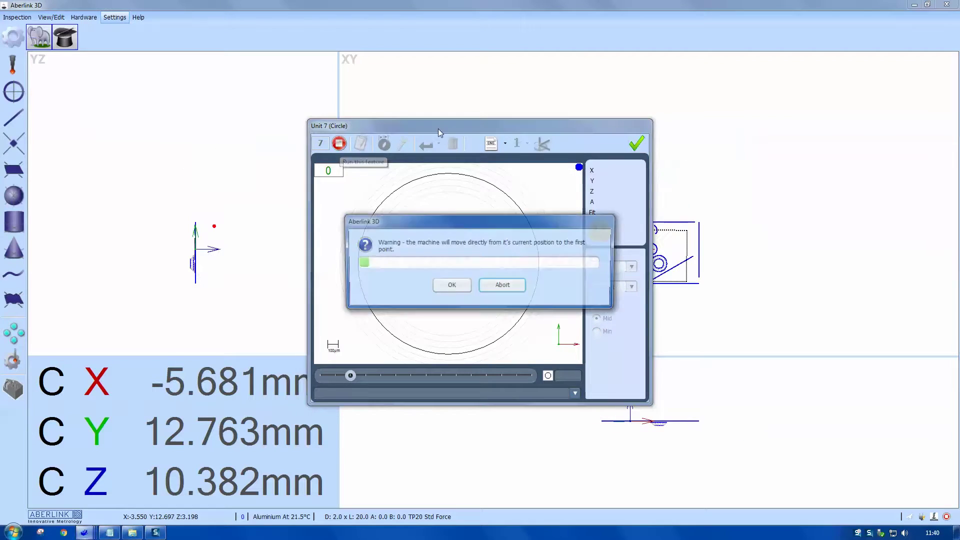
click(451, 286)
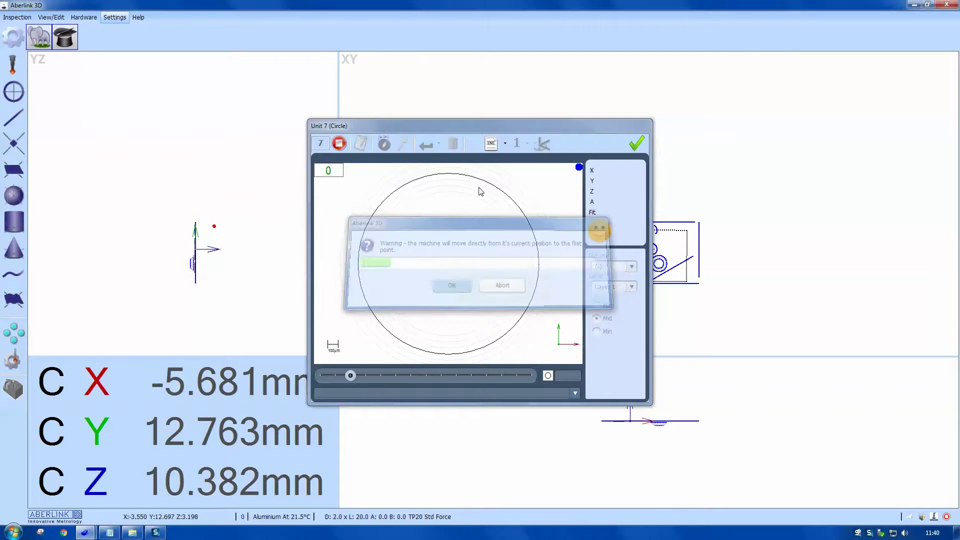
drag(506, 130, 397, 104)
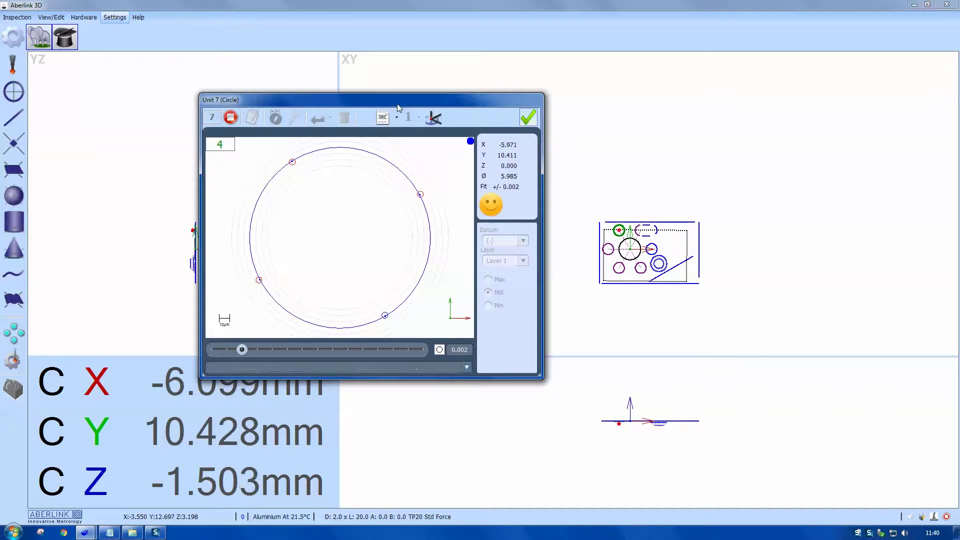
click(528, 119)
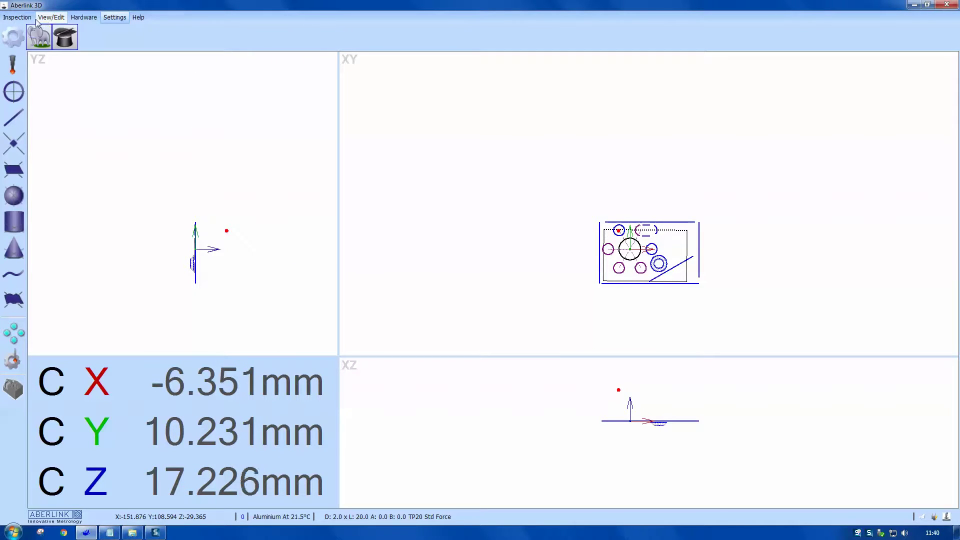
Step: Run the full inspection program with the work offset autoset, moving the probe up to the safe volume and releasing Feed Hold
click(20, 17)
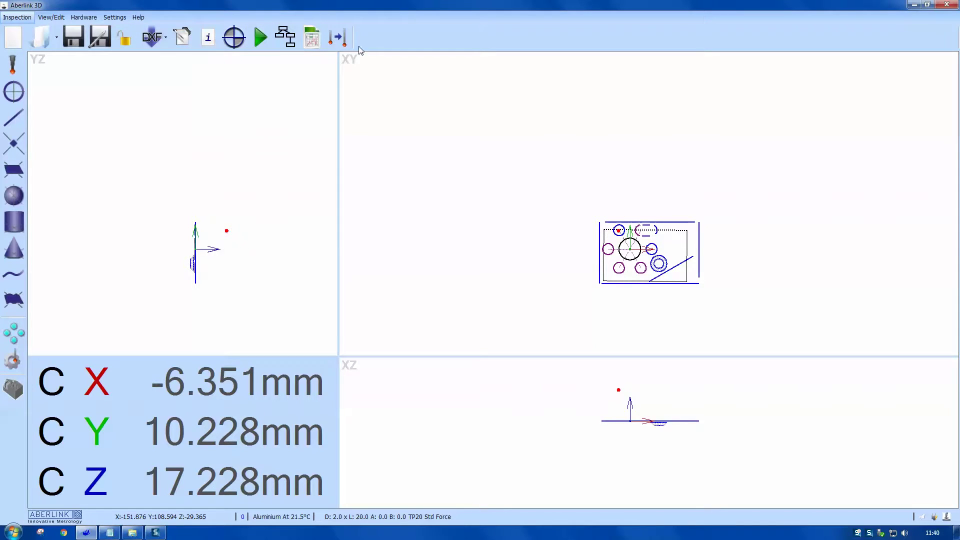
click(286, 37)
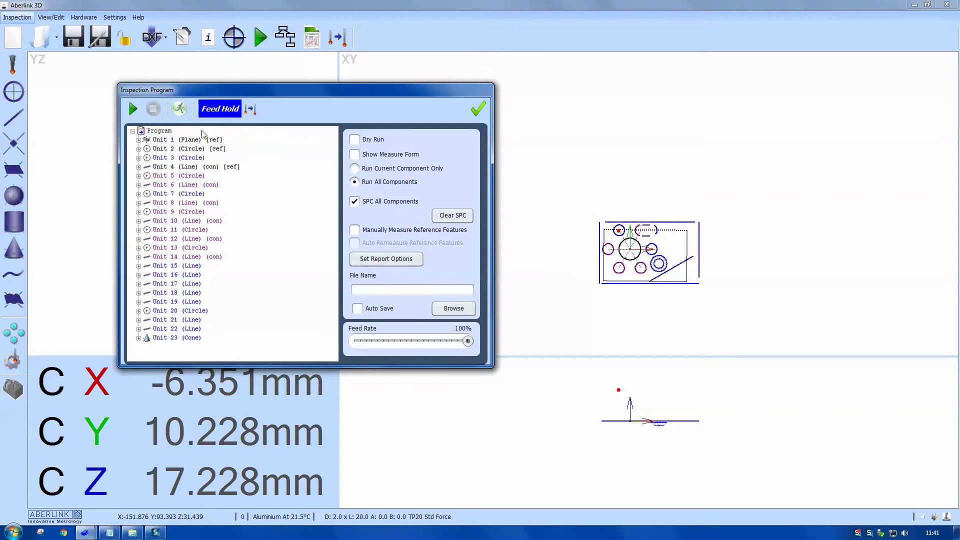
click(133, 110)
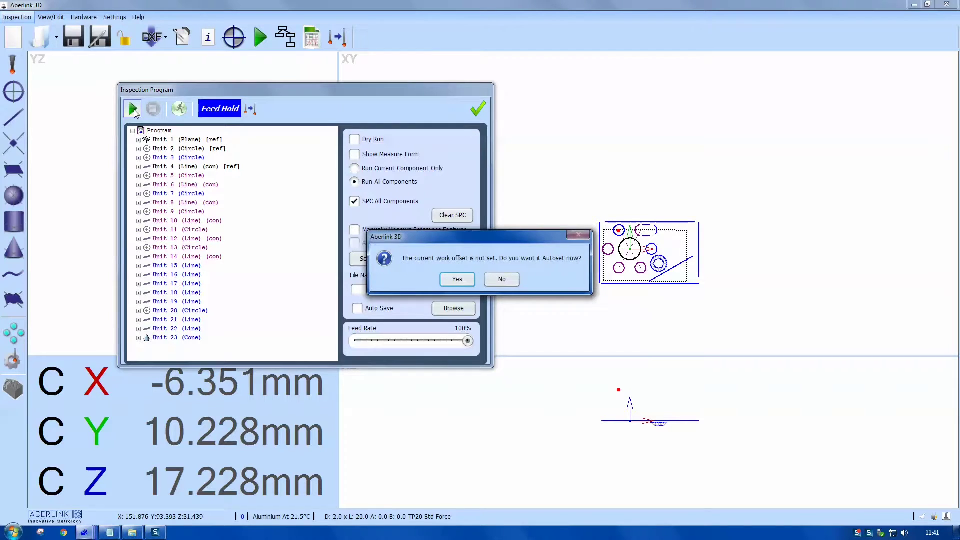
click(458, 279)
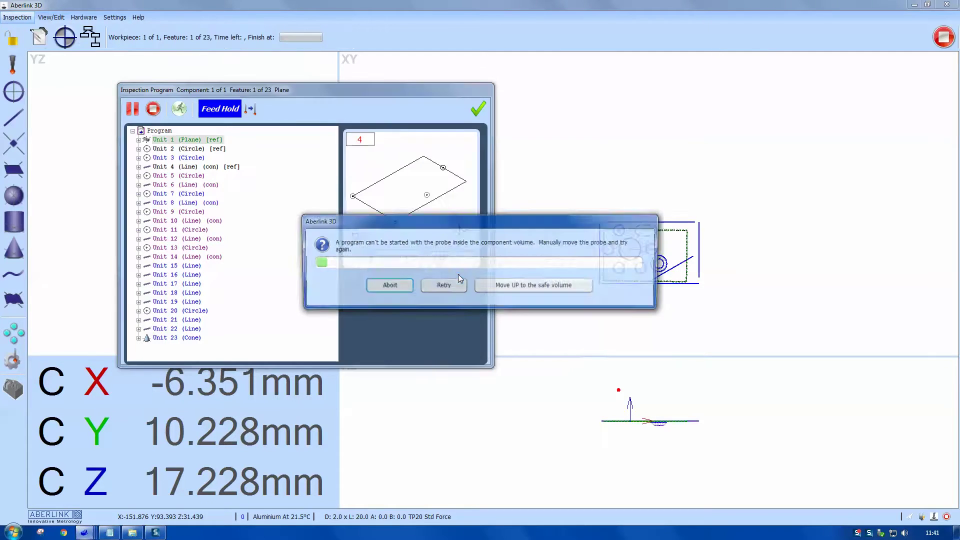
click(489, 286)
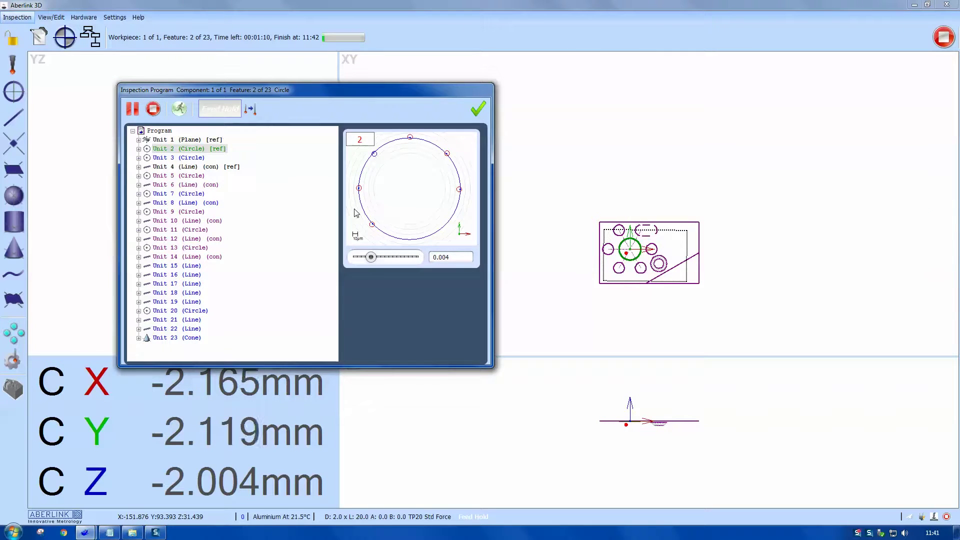
click(228, 113)
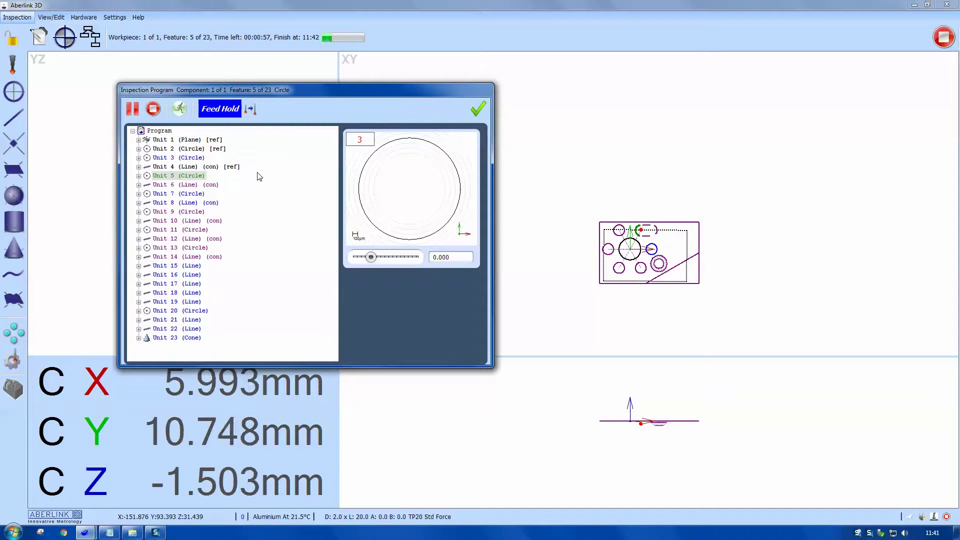
drag(575, 198, 724, 306)
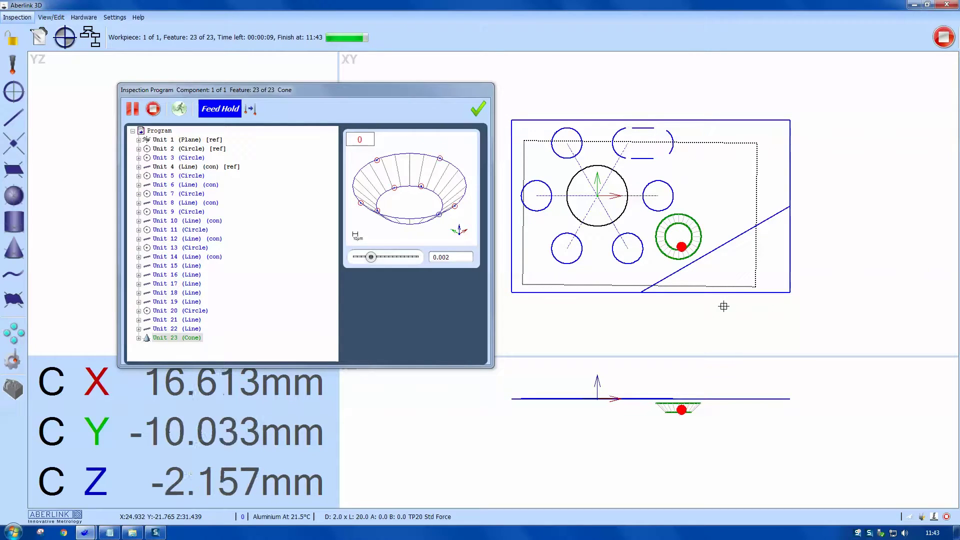
Step: Remake the Unit 20 circle's moves from template positions with penetration 1.5, start angle 275 and end angle 85
double_click(670, 139)
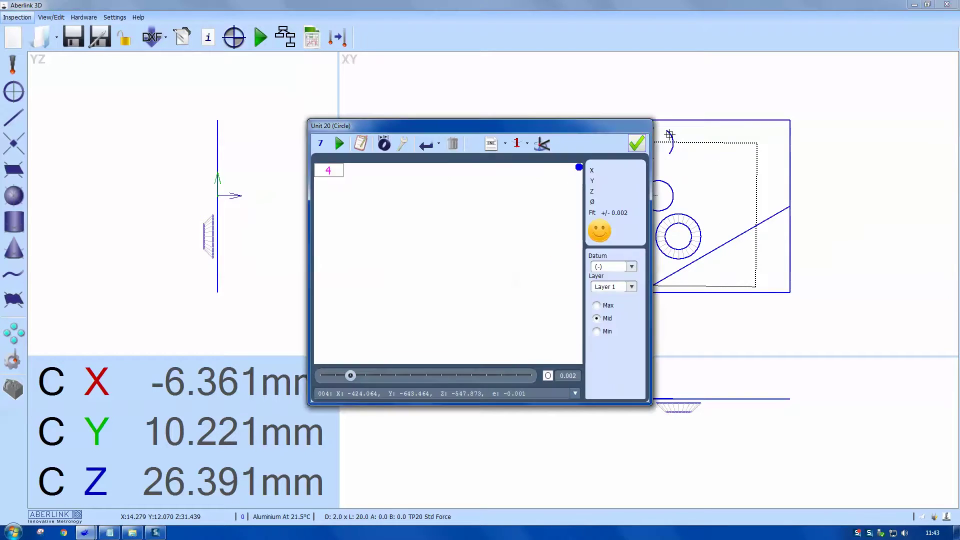
click(493, 144)
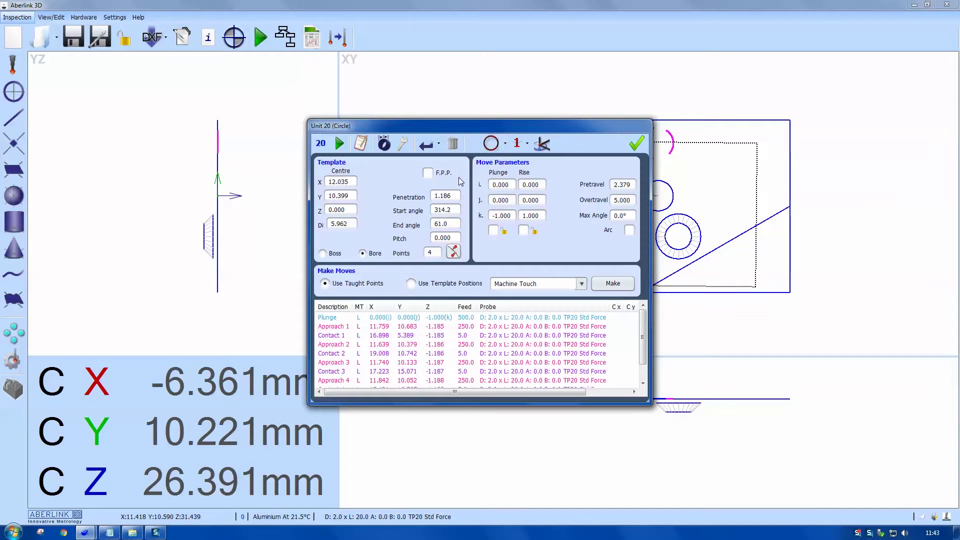
drag(470, 128, 390, 120)
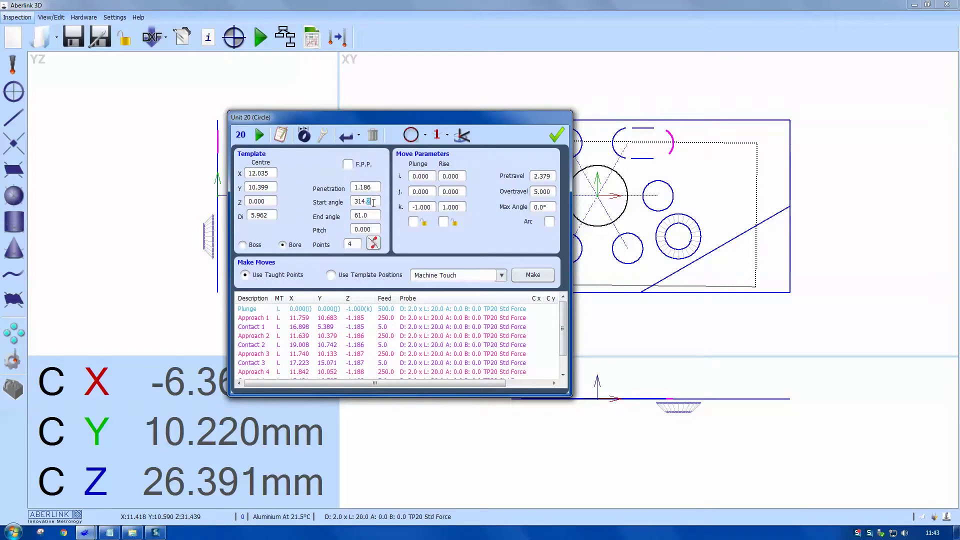
drag(370, 203, 358, 200)
text(5)
click(517, 275)
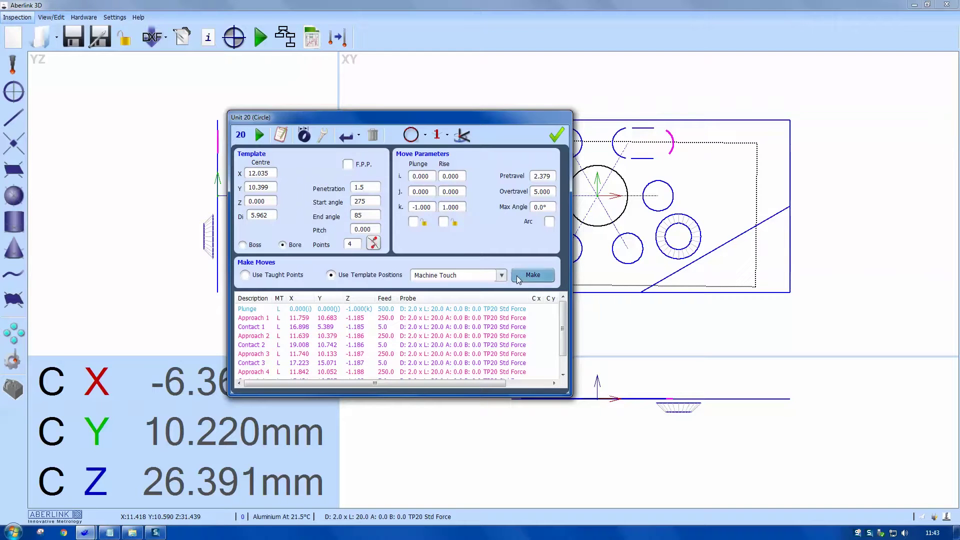
click(554, 141)
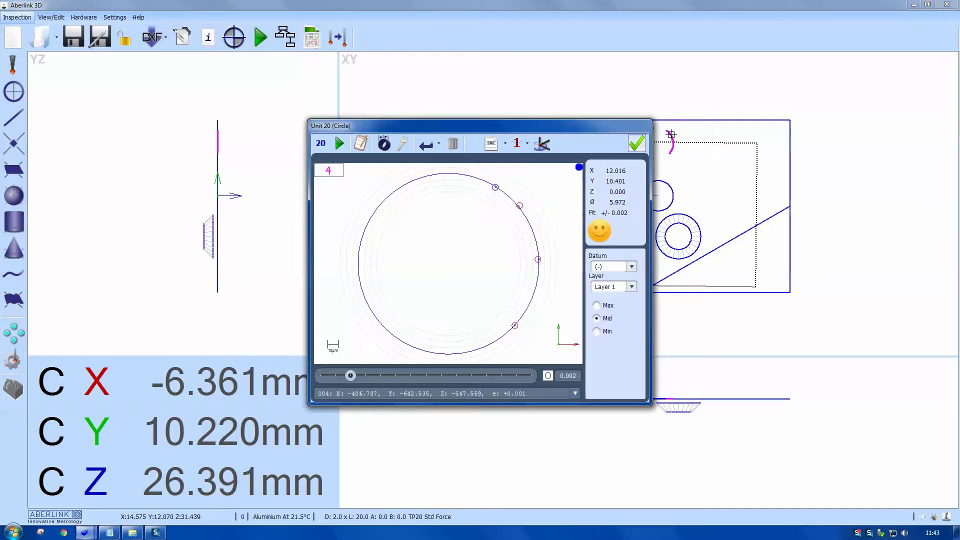
Step: Run the Unit 20 circle on its own from its measurement window and accept the result
click(343, 141)
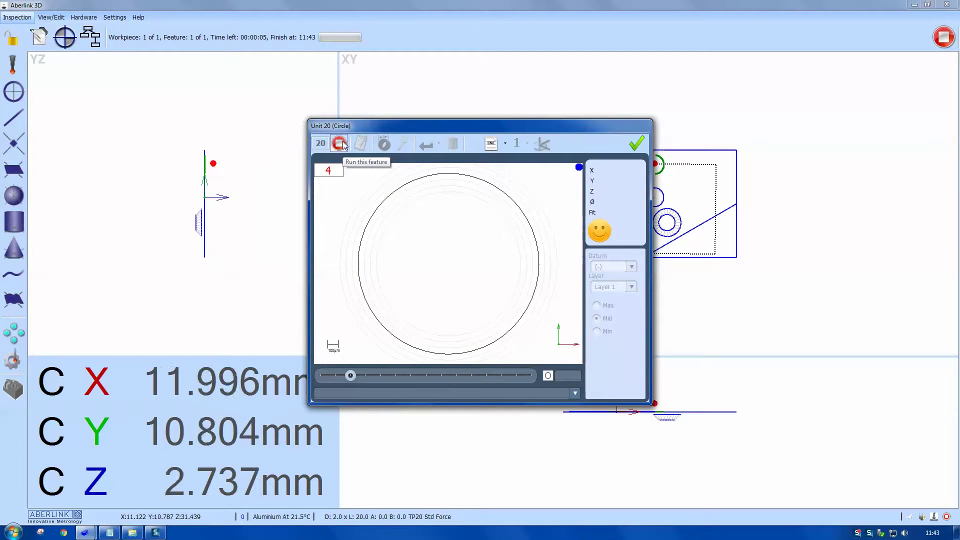
drag(490, 131, 441, 117)
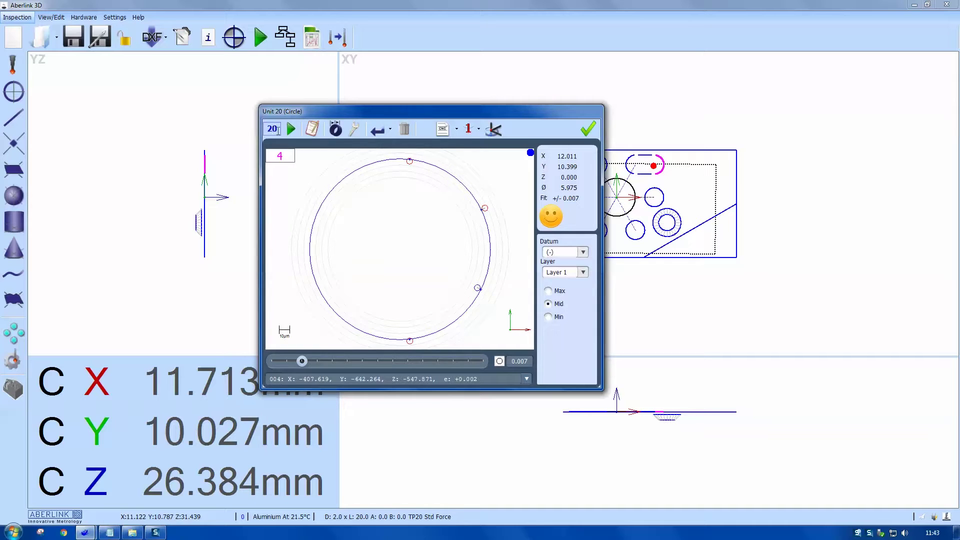
click(588, 129)
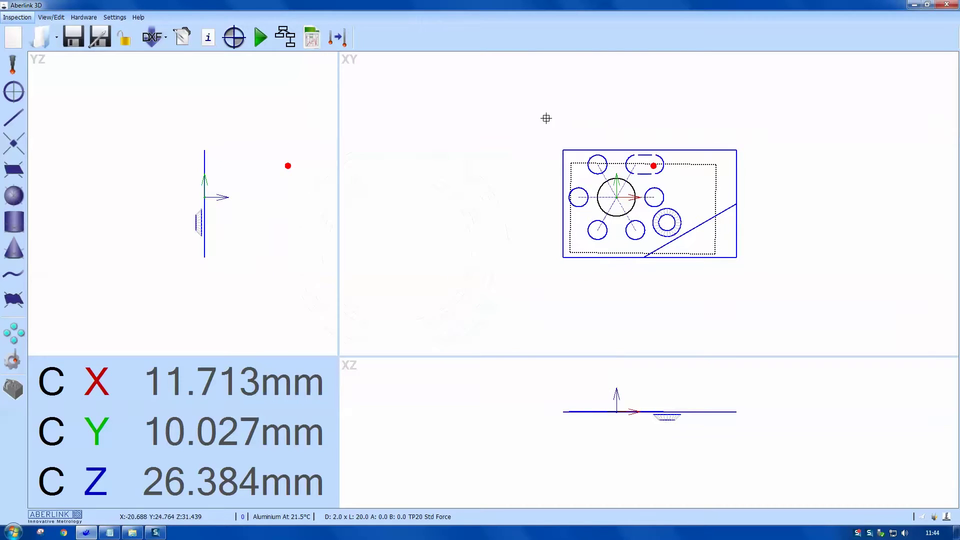
Step: Set the inspection program to run only the Unit 20 circle, and run it
click(286, 38)
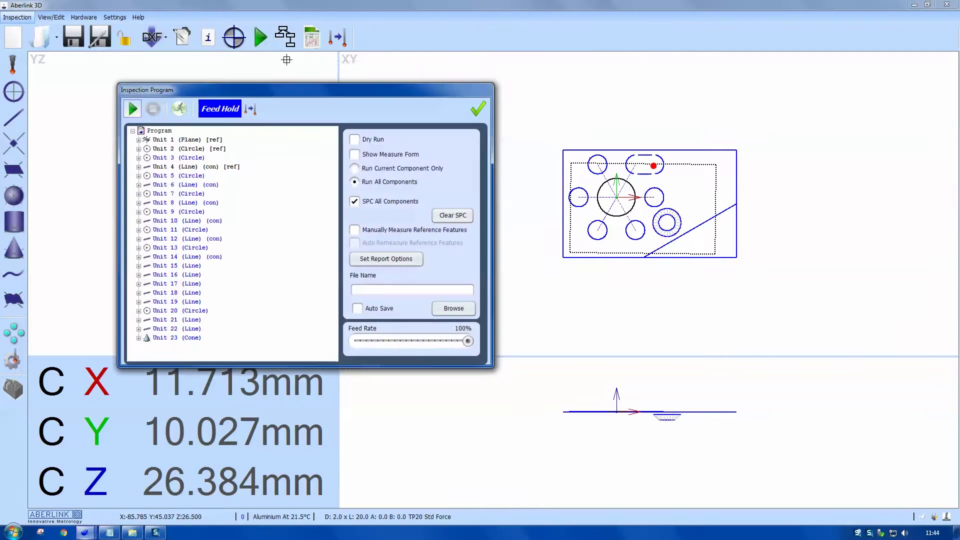
right_click(176, 314)
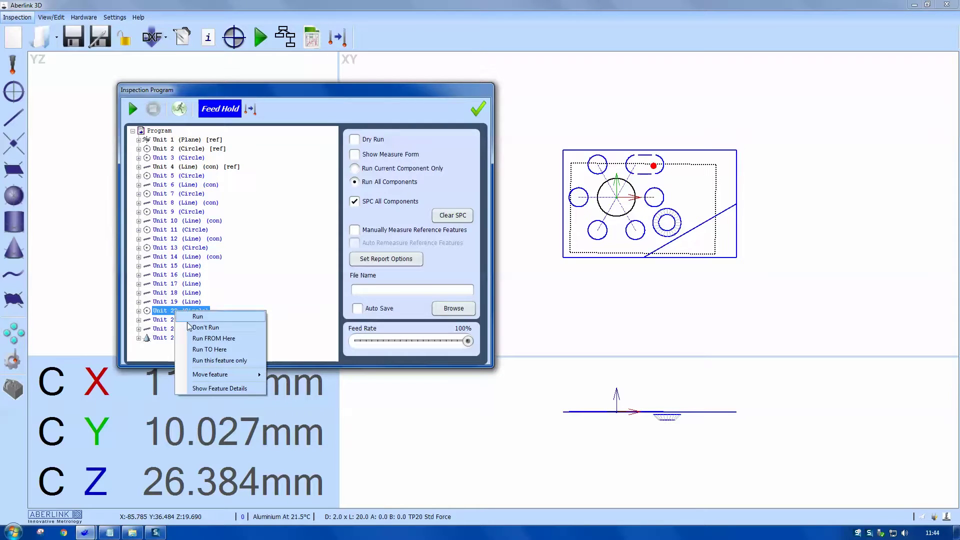
click(210, 361)
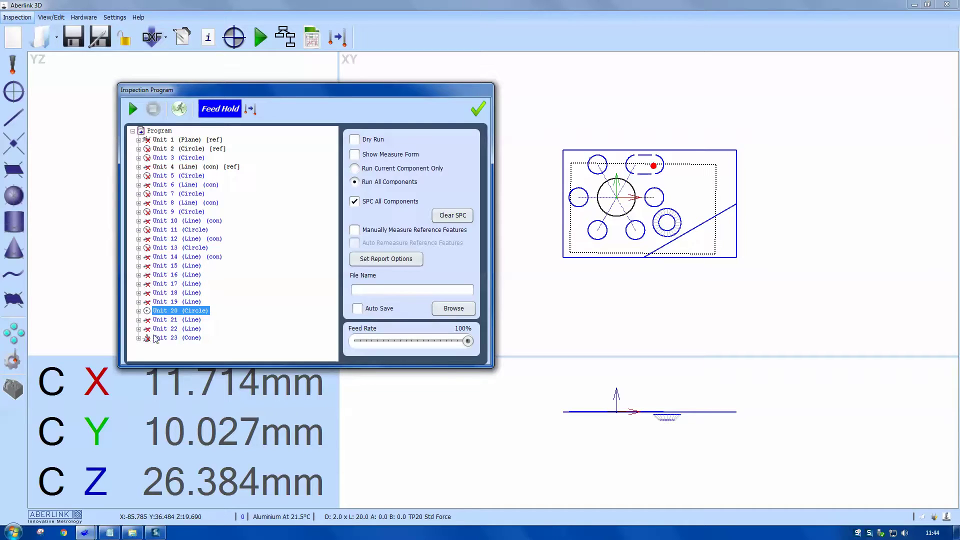
click(133, 109)
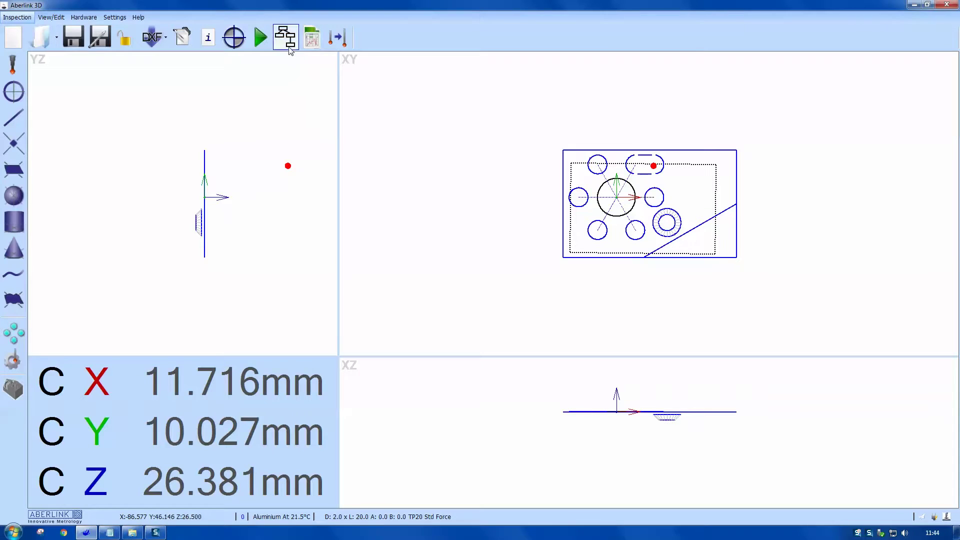
Step: Reactivate all features in the inspection program by setting it to run from Unit 1 (Plane), and accept the program
click(289, 47)
right_click(171, 141)
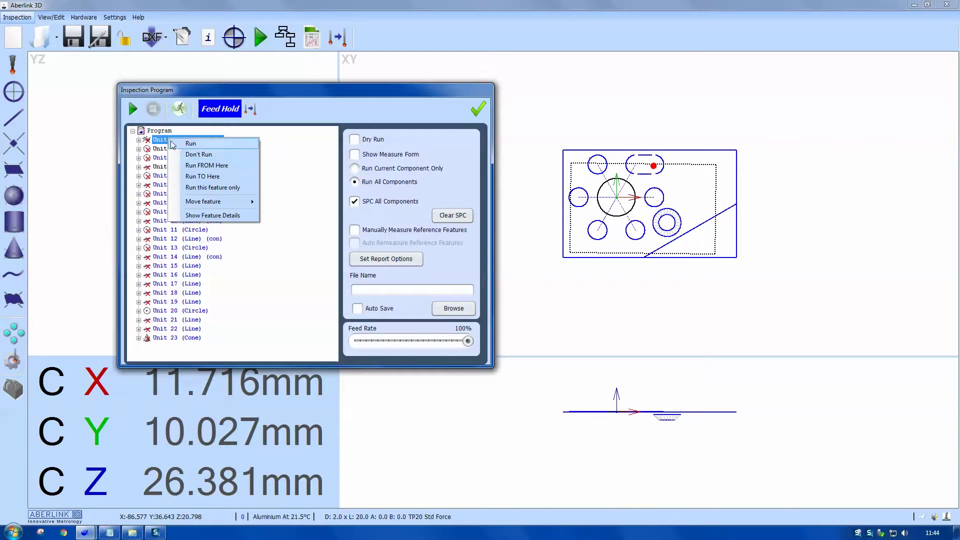
click(207, 165)
click(478, 107)
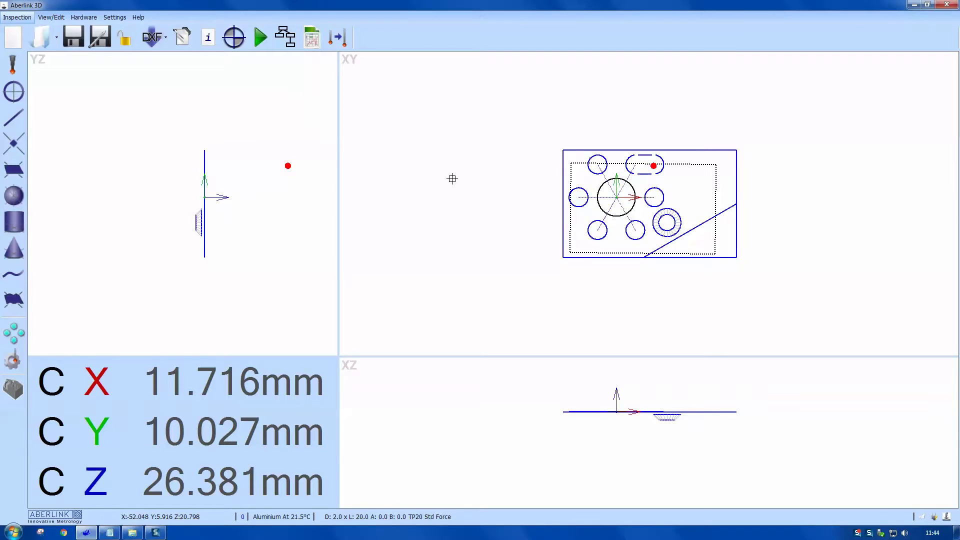
Step: Run the inspection program with Manually Measure Reference Features and Auto Remeasure Reference Features enabled, acknowledging the manual measurement
click(285, 36)
click(354, 230)
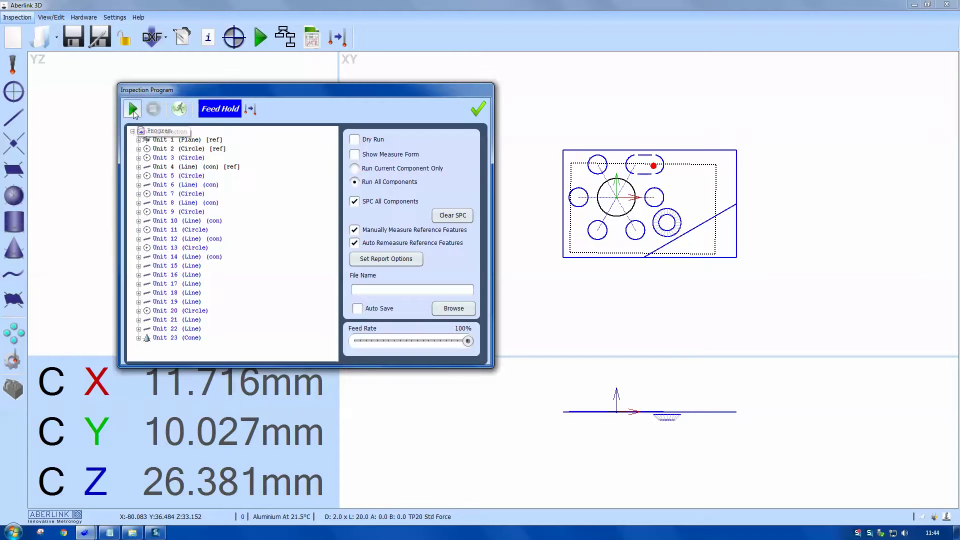
click(133, 110)
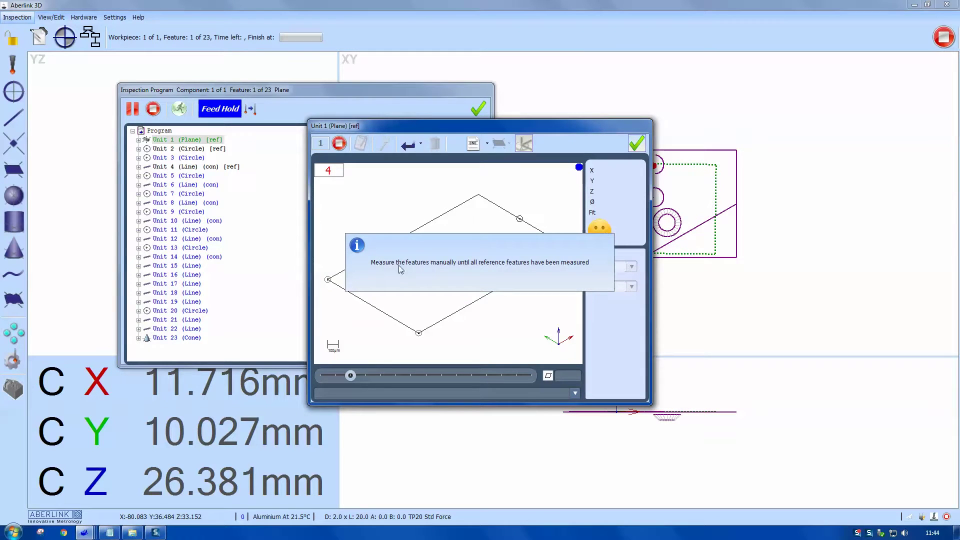
click(494, 274)
drag(464, 128, 364, 87)
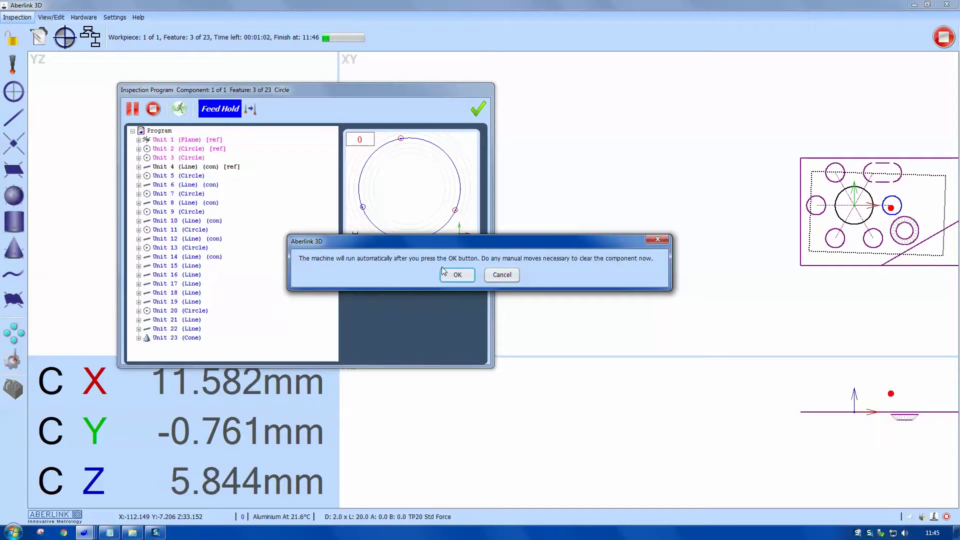
Step: Continue the program automatically once the reference features are measured, moving the probe up to the safe volume
click(460, 276)
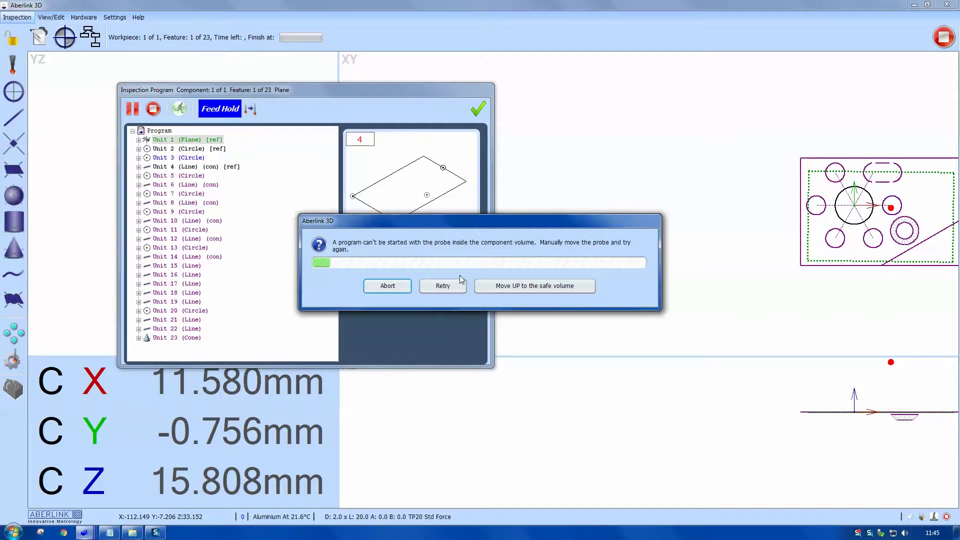
click(493, 286)
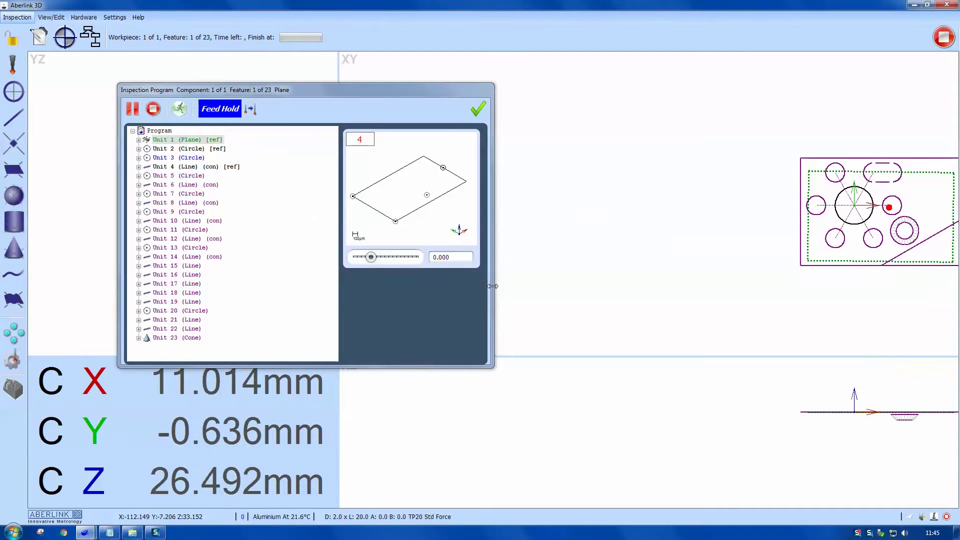
right_click(580, 246)
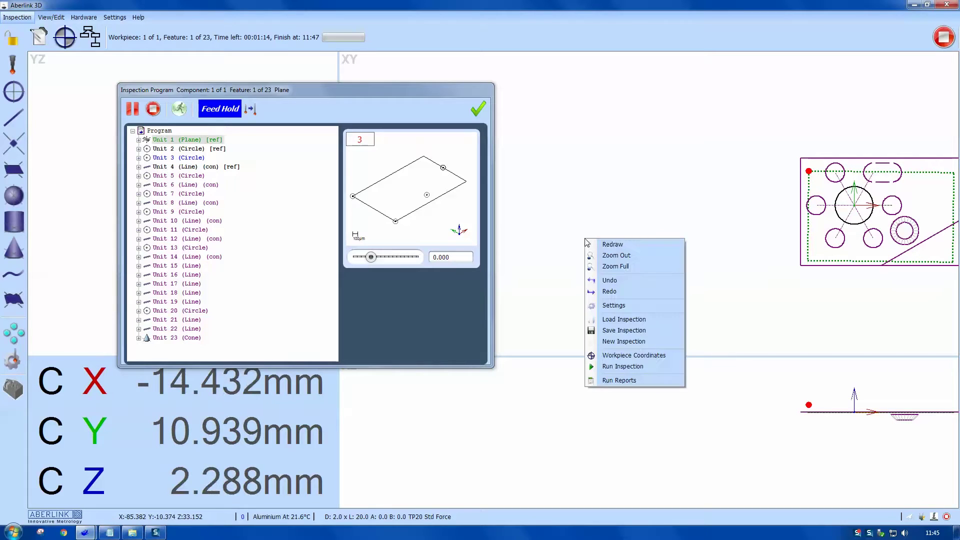
click(594, 242)
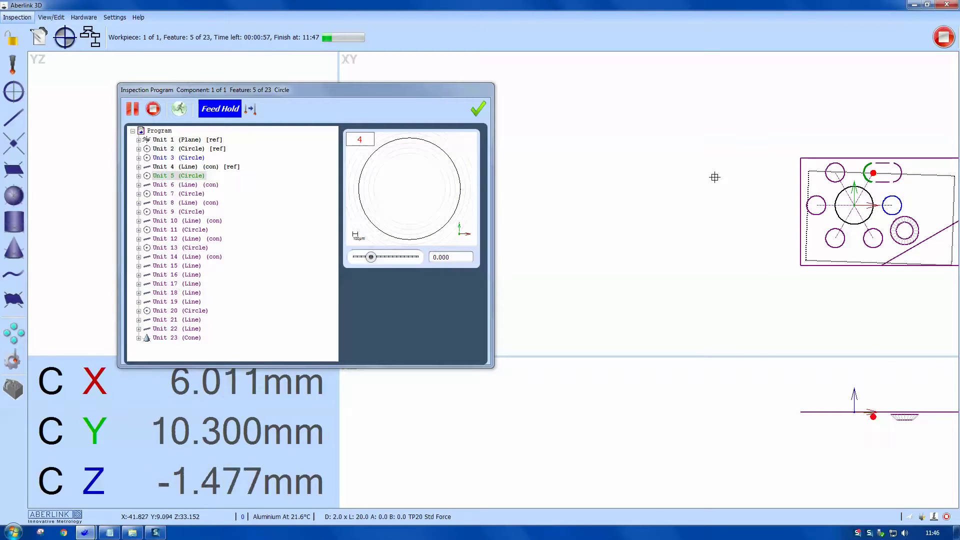
drag(754, 130, 957, 305)
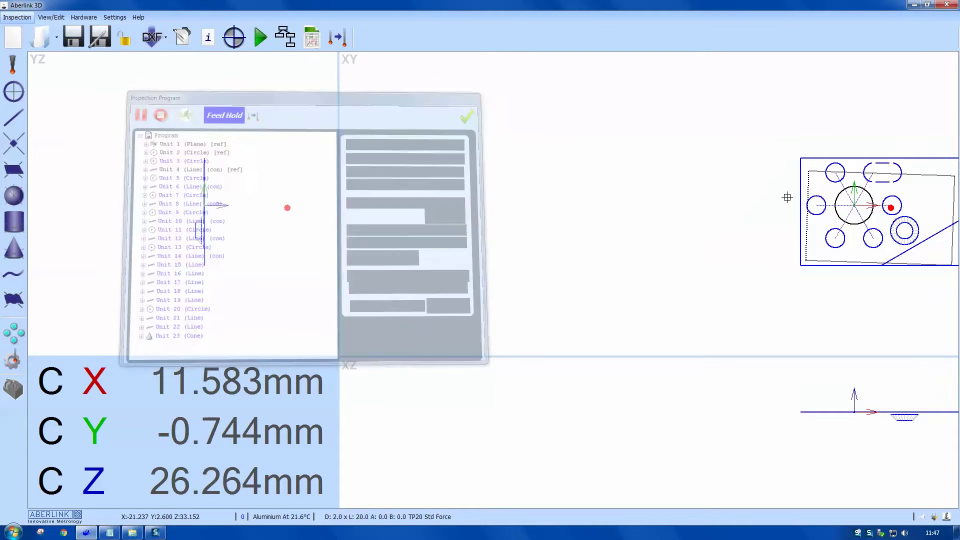
Step: Reposition the three touch points on the slot's upper straight line, spacing them evenly with the outer points moved outward
right_click(729, 144)
click(739, 145)
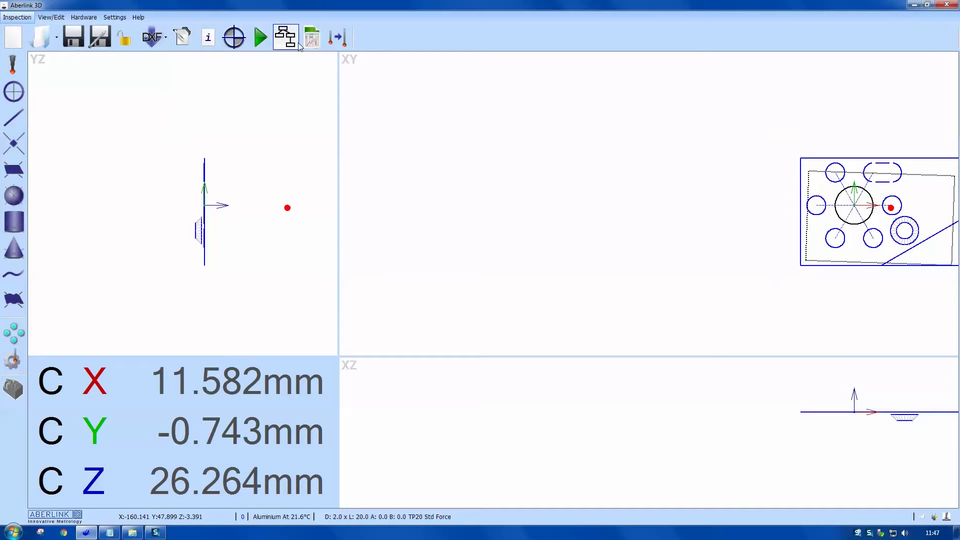
click(60, 19)
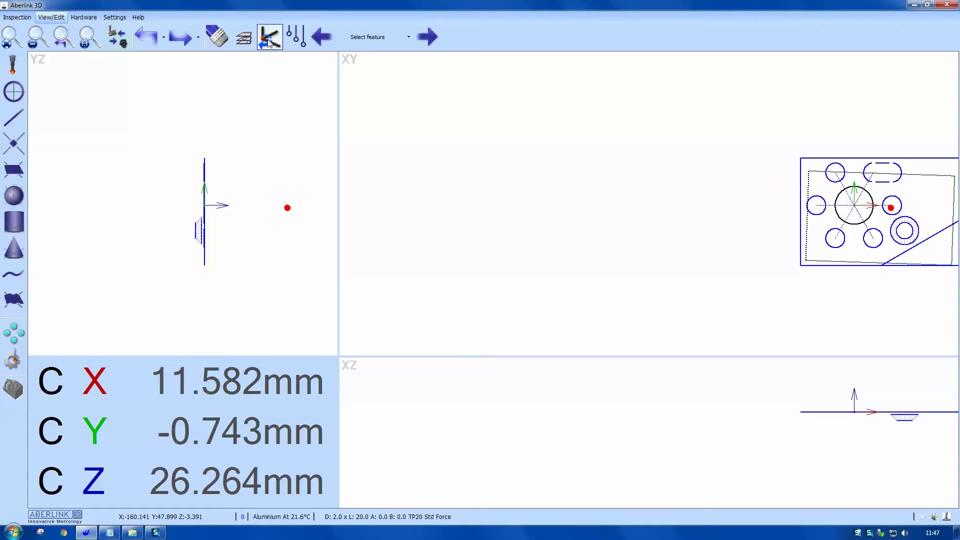
click(44, 47)
drag(679, 151, 855, 270)
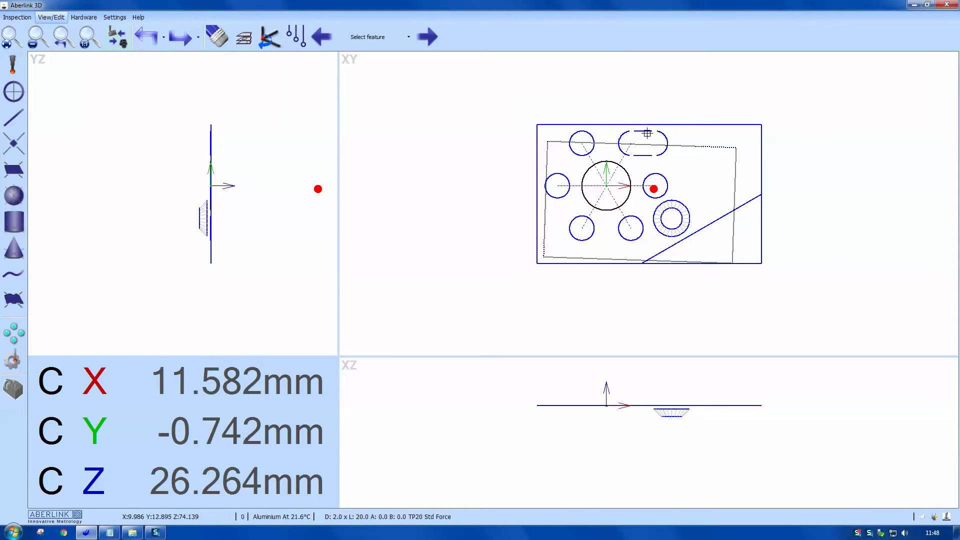
click(296, 36)
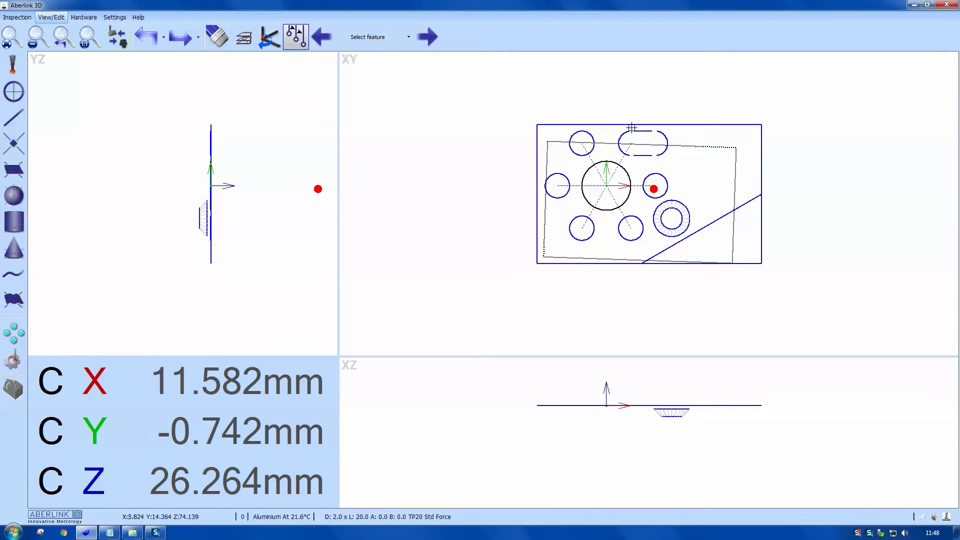
click(642, 130)
drag(565, 82, 754, 204)
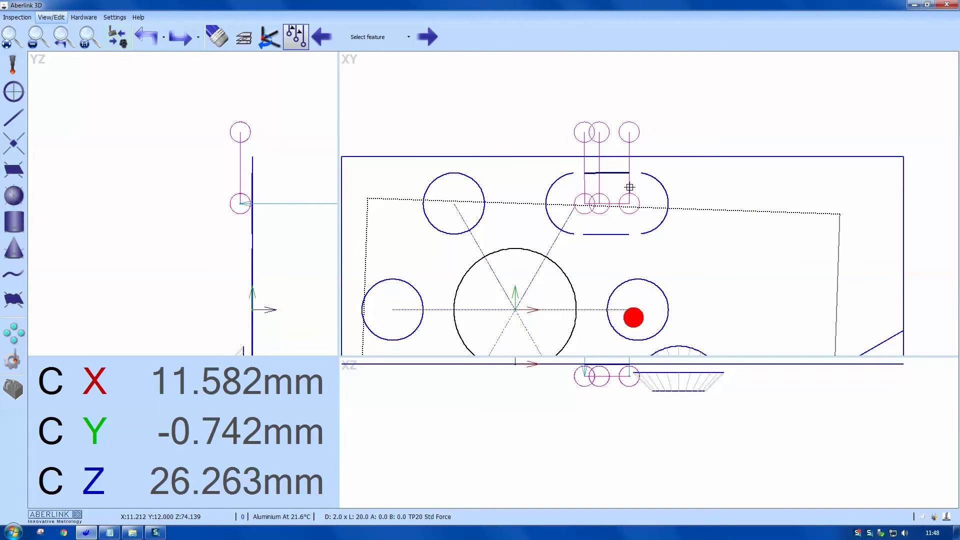
drag(636, 187, 636, 187)
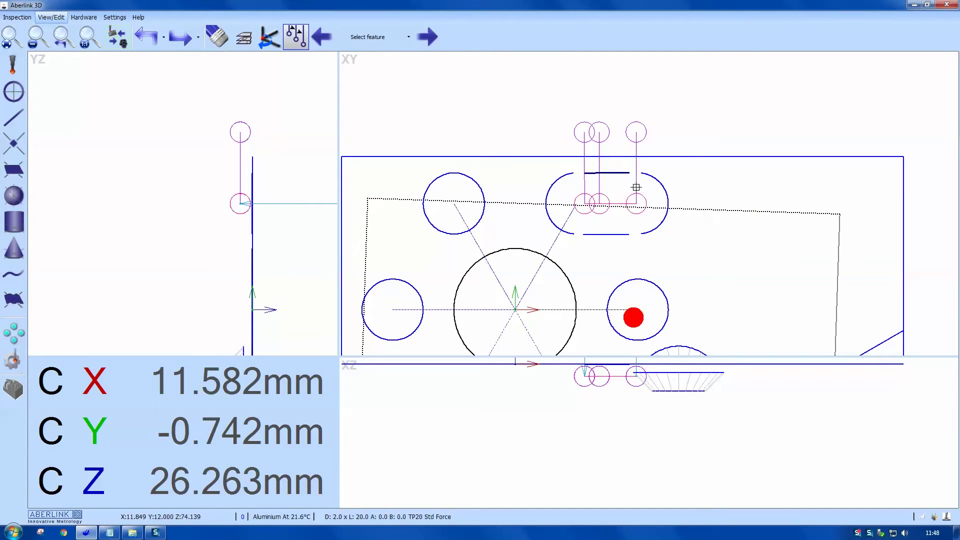
click(610, 183)
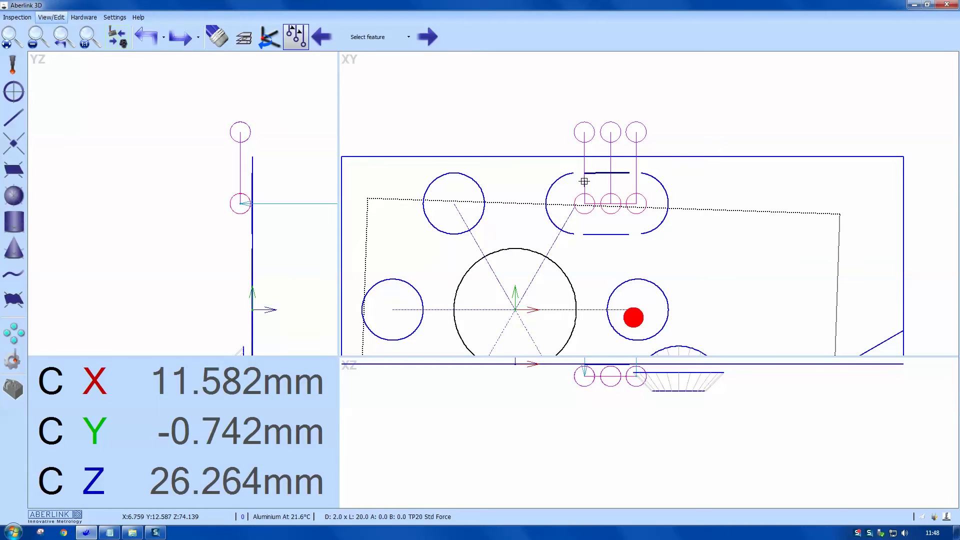
click(578, 181)
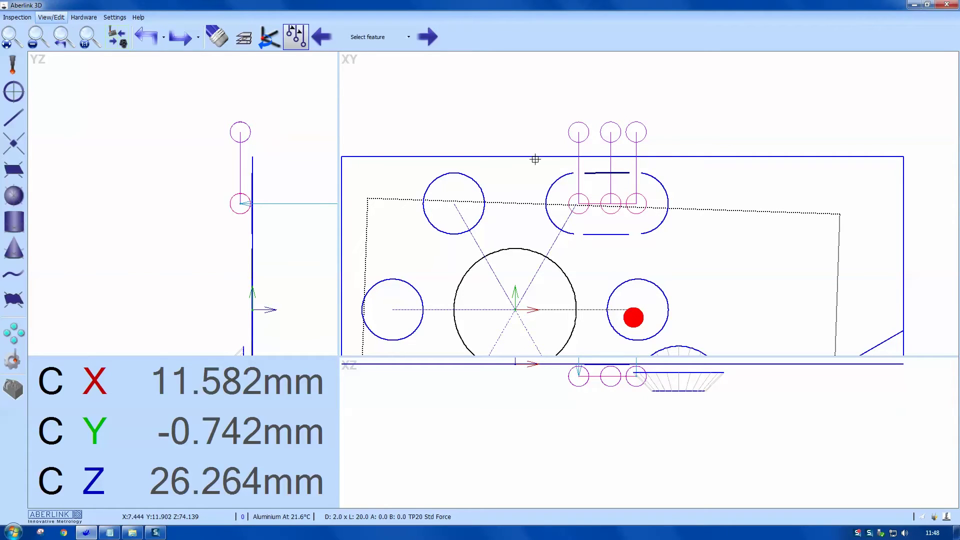
click(295, 36)
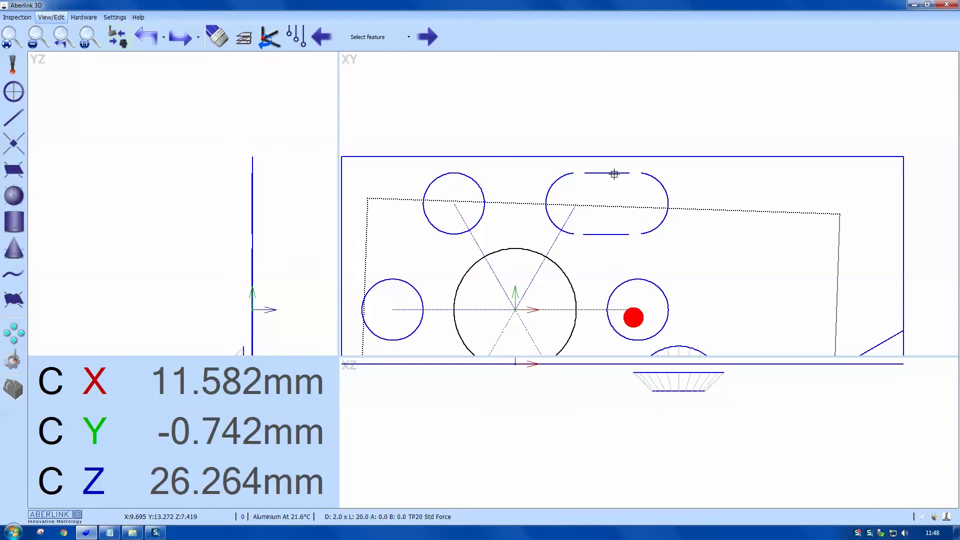
Step: Rerun the measurement of the slot's upper line, Unit 21 (Line), with its repositioned points, and finish the measurement
double_click(615, 175)
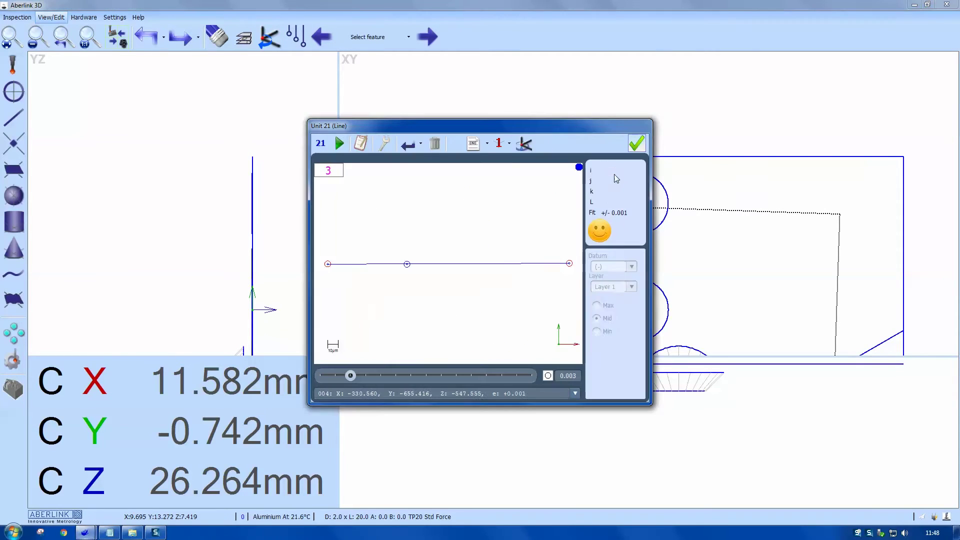
click(338, 145)
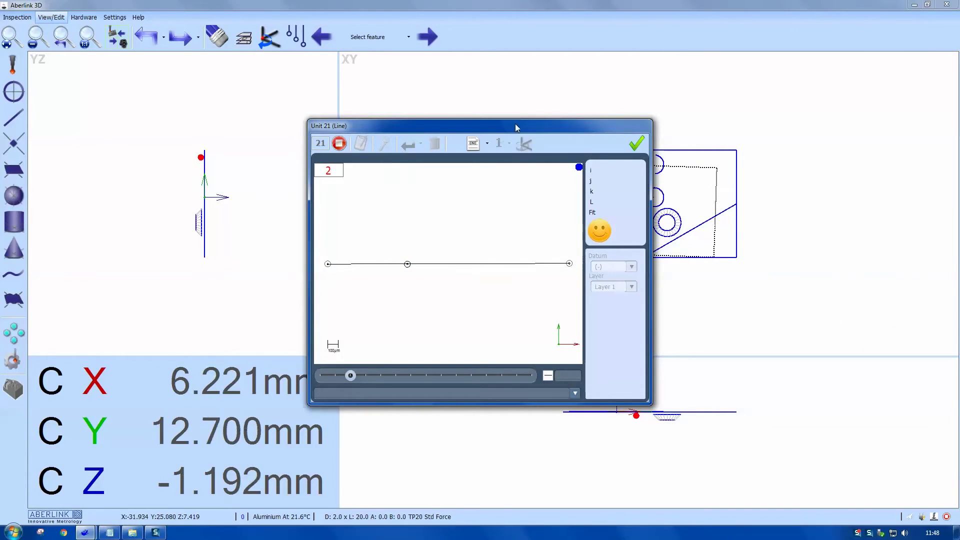
drag(516, 128, 469, 110)
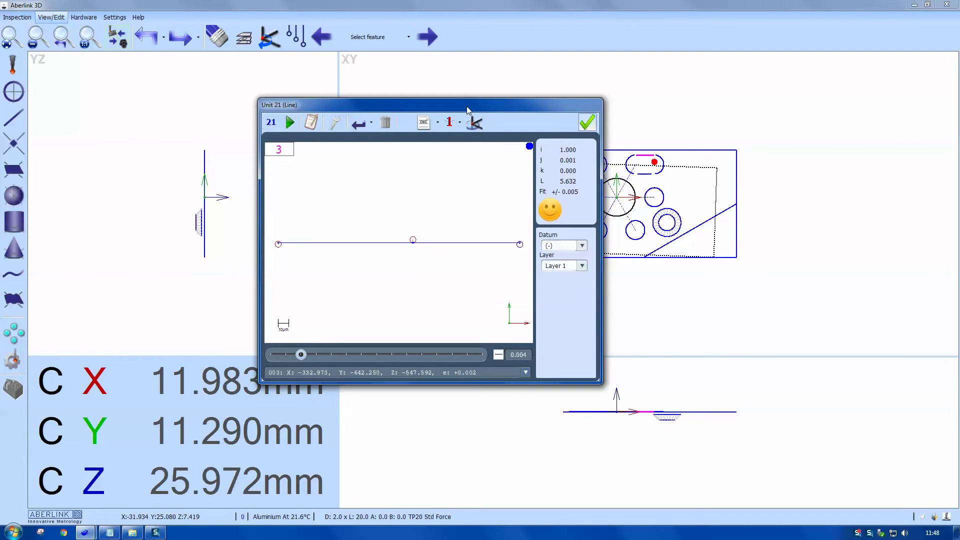
click(588, 123)
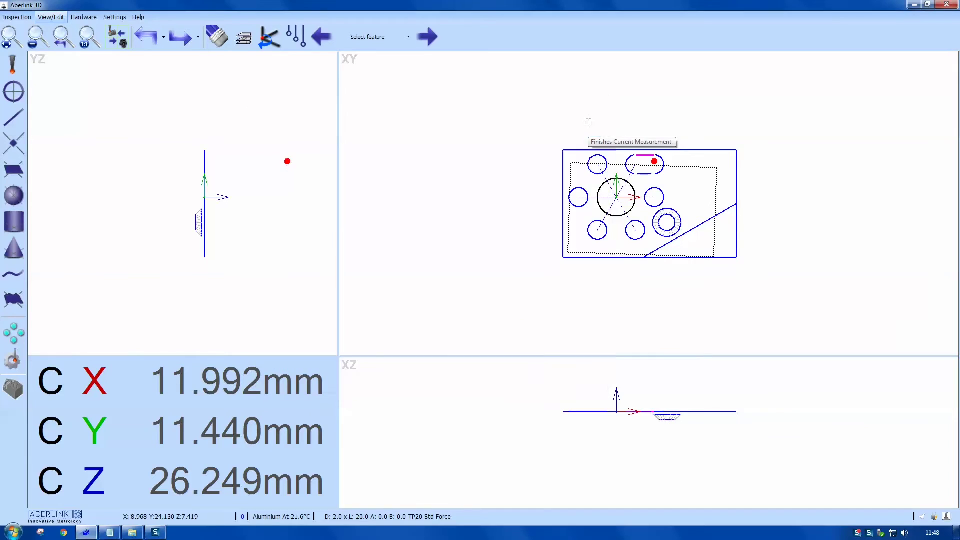
Step: Renumber the Unit 23 cone as unit 10 and accept the change
double_click(666, 235)
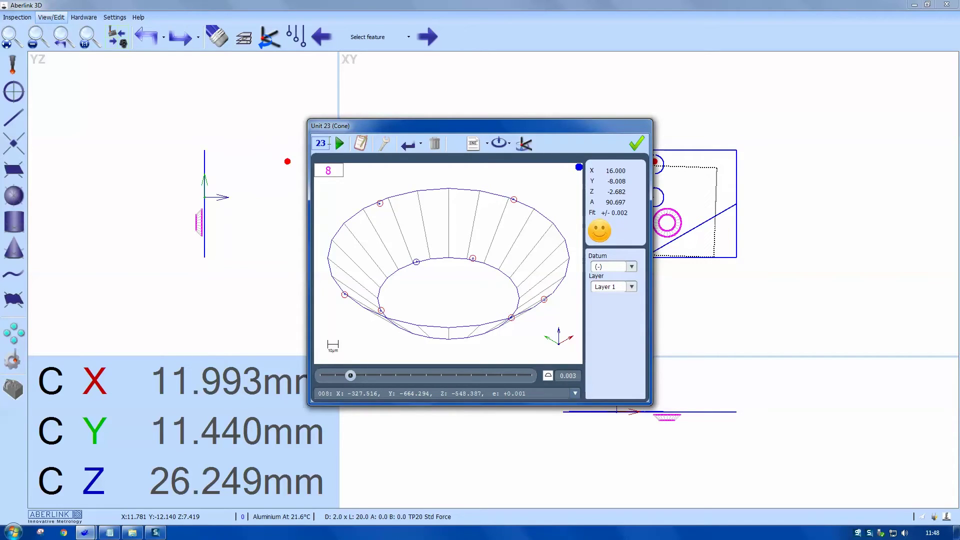
drag(328, 144, 305, 143)
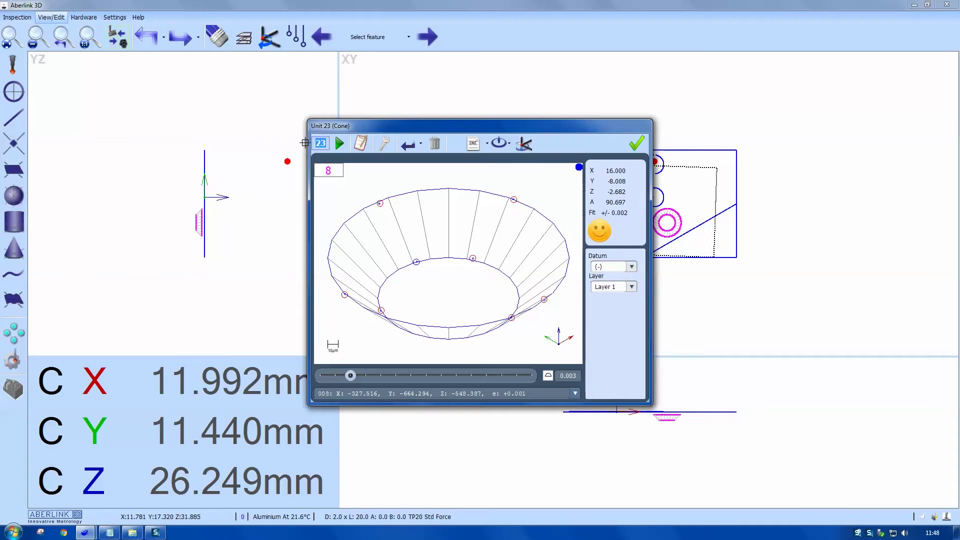
text(10)
click(637, 144)
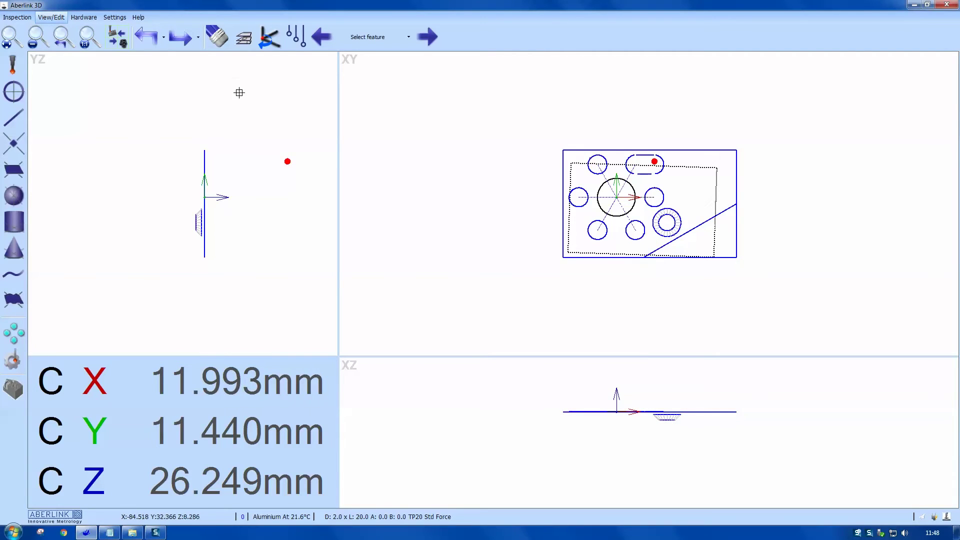
Step: Move the Unit 10 cone back to the end of the inspection program, and accept the program
click(28, 20)
click(285, 38)
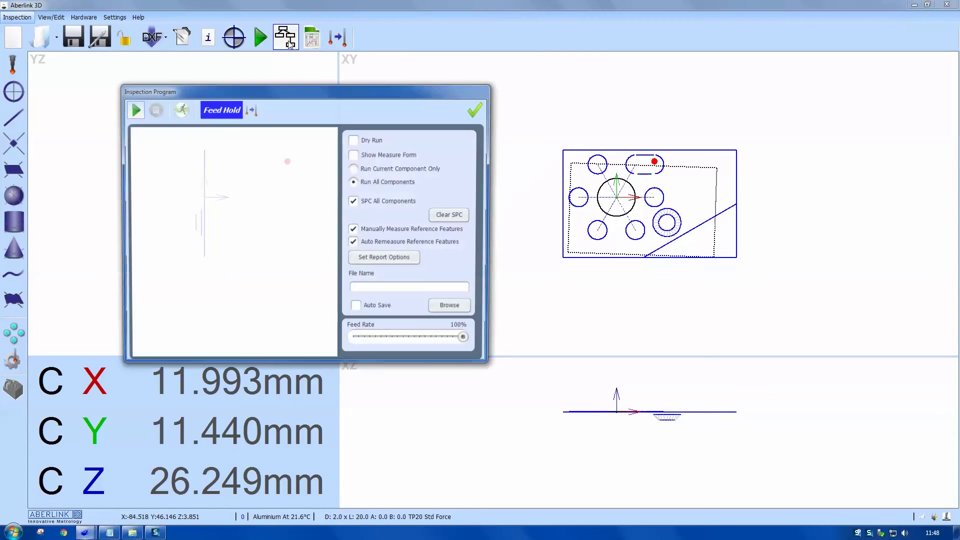
click(183, 222)
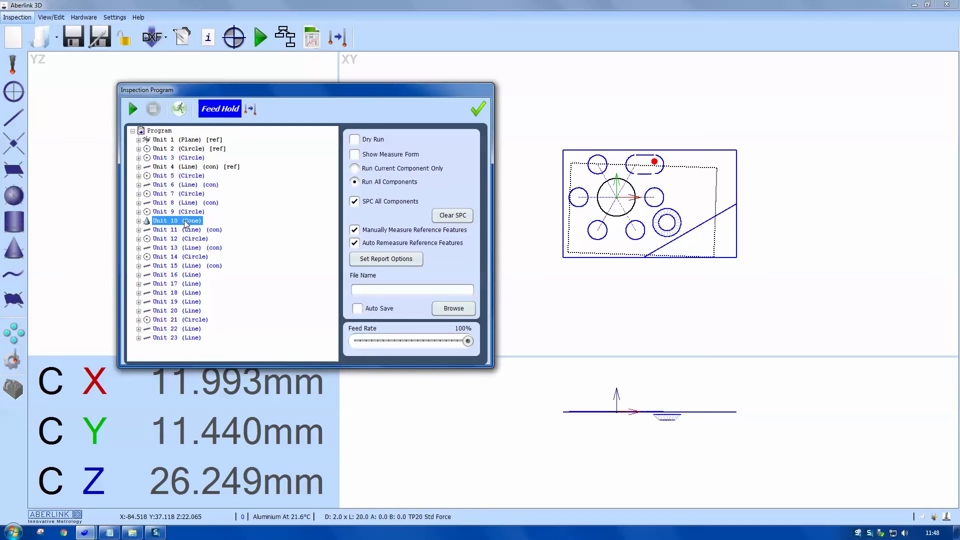
drag(186, 223, 189, 343)
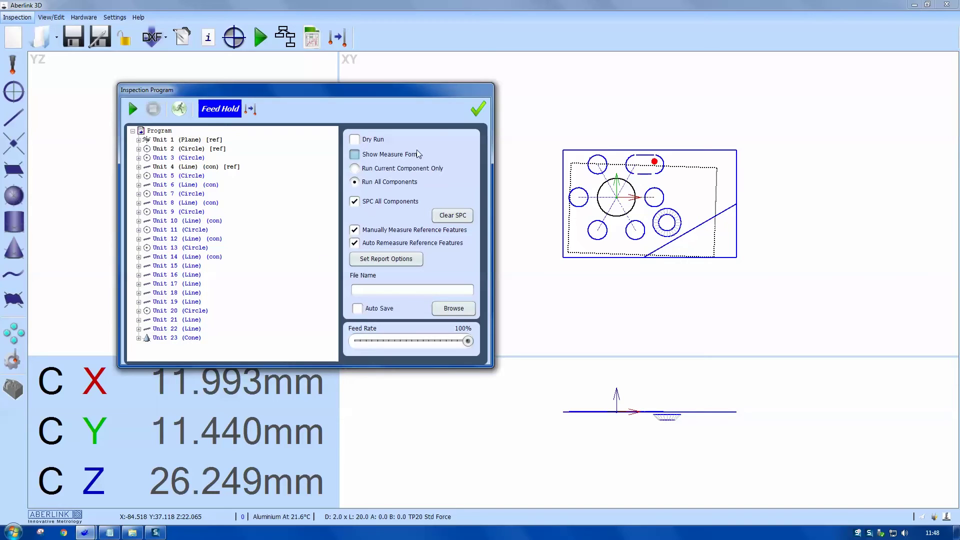
click(478, 110)
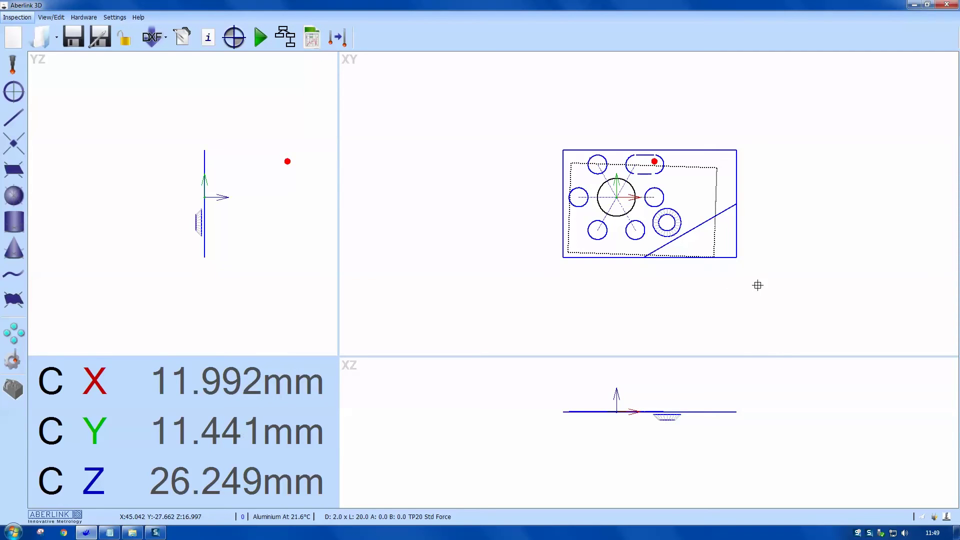
Step: Save the inspection as testpiece in the operator's personal folder under CMM Measurements
click(81, 47)
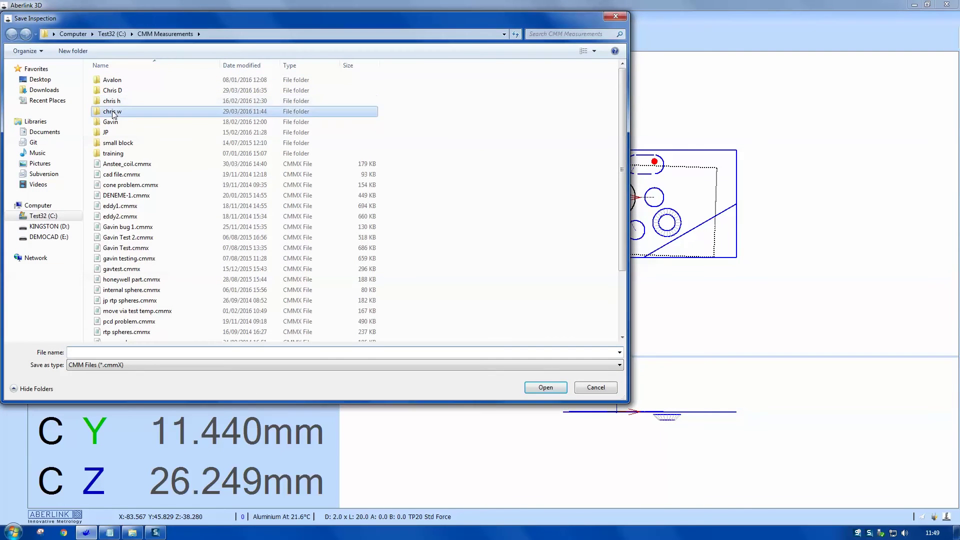
double_click(112, 111)
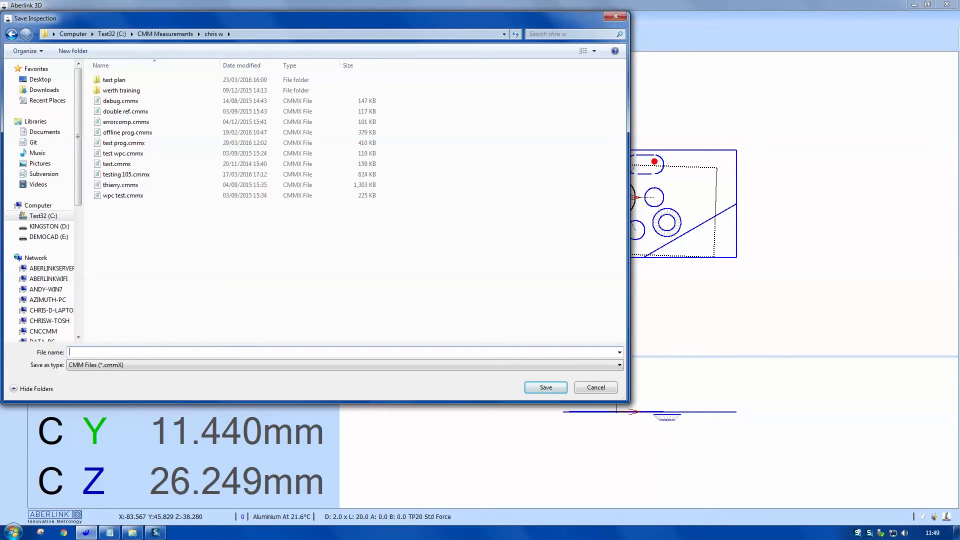
text(test)
text(pl)
click(545, 391)
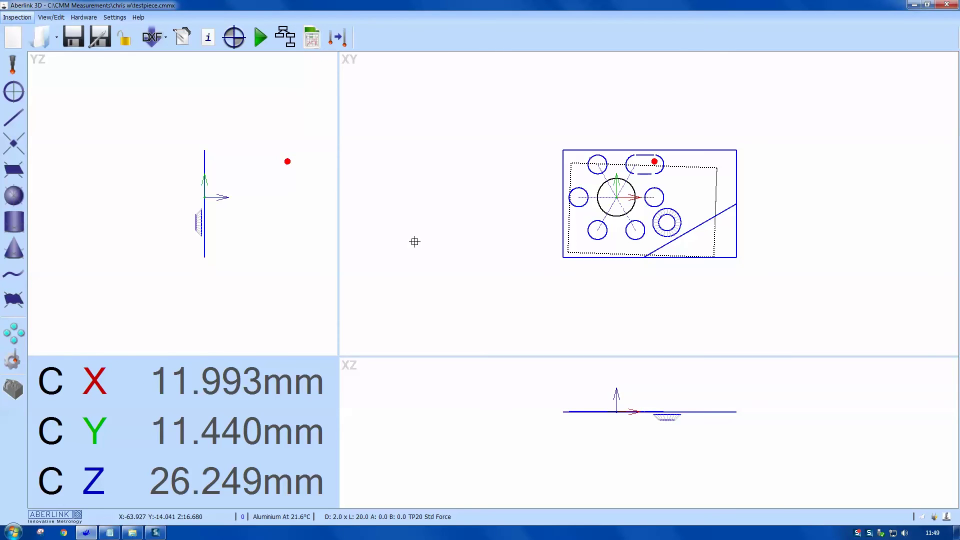
Step: Start a new inspection with Aluminium (23ppm) as the material, and reopen the recently saved testpiece.cmmx
click(13, 37)
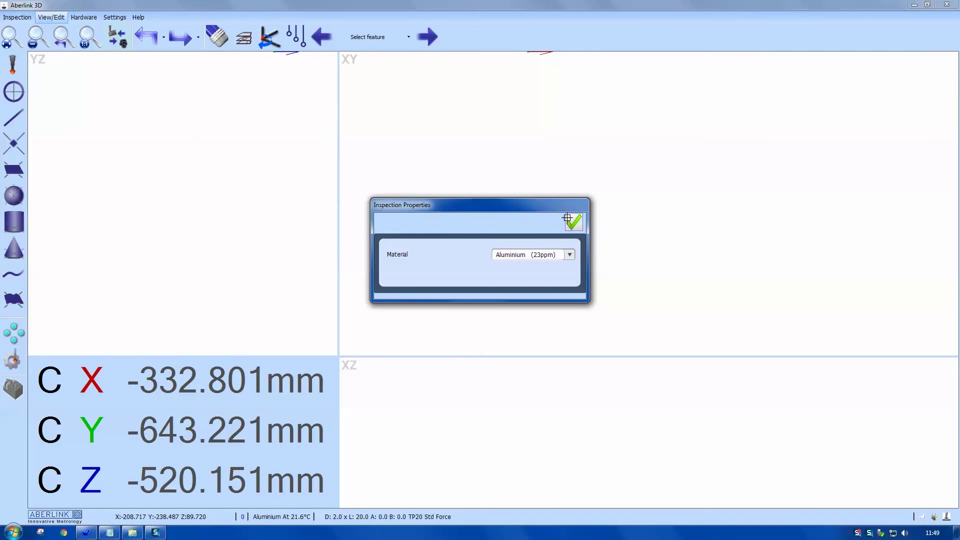
click(567, 218)
click(18, 18)
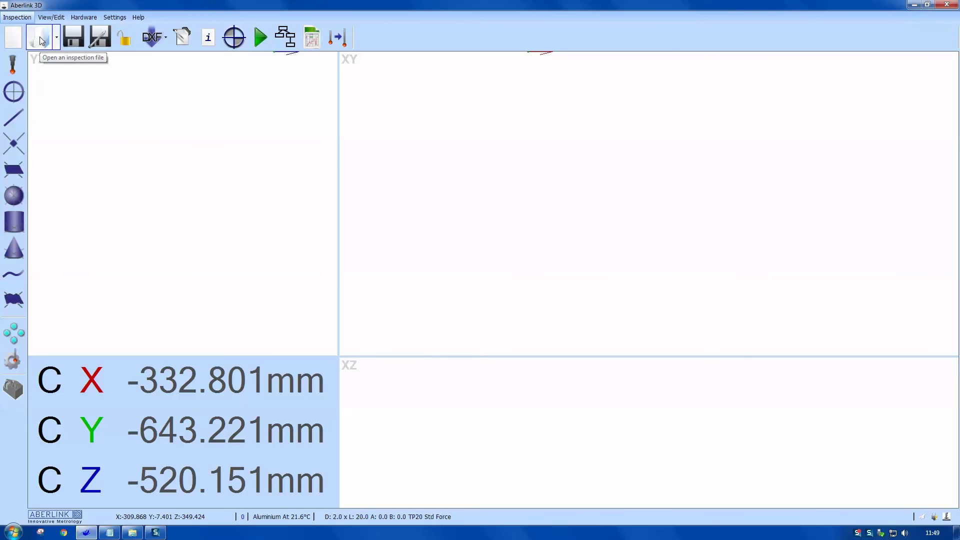
click(58, 40)
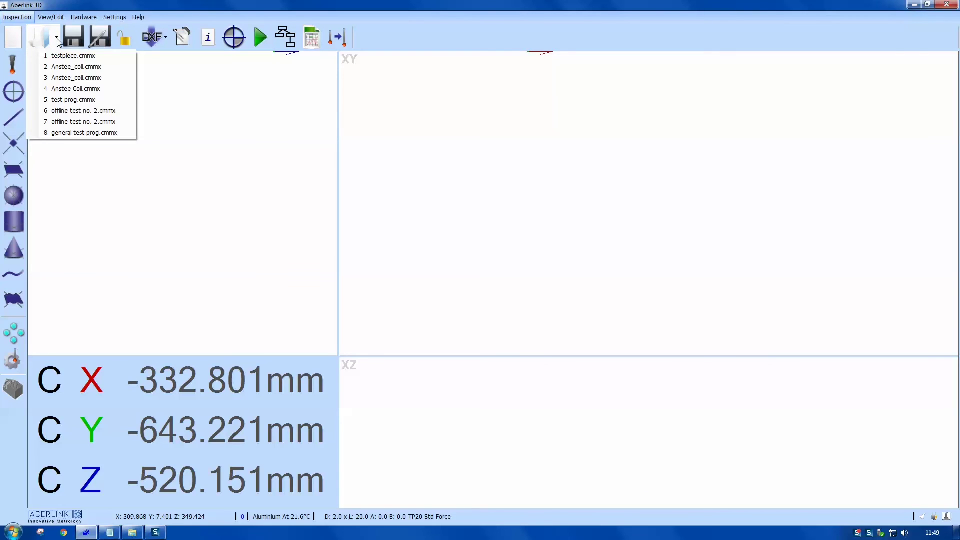
click(57, 41)
click(58, 46)
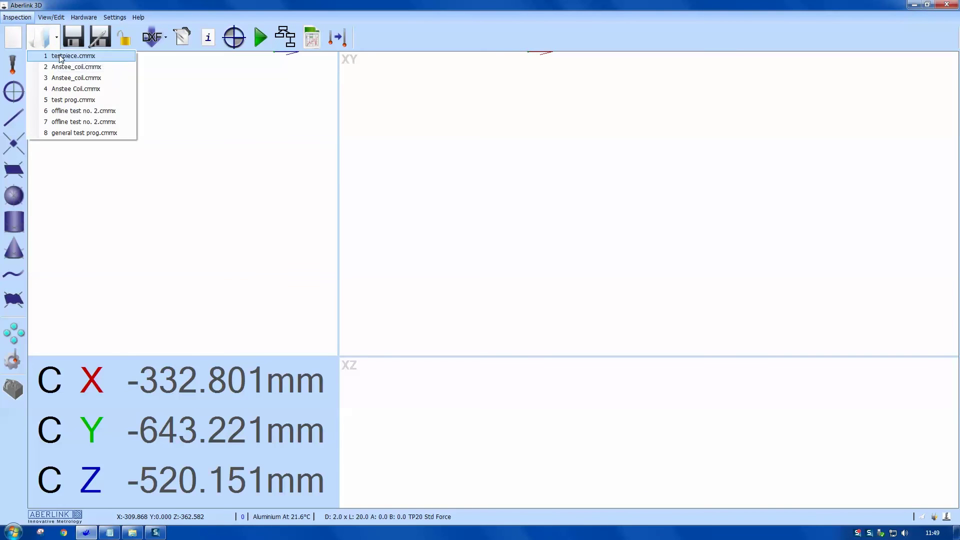
click(64, 55)
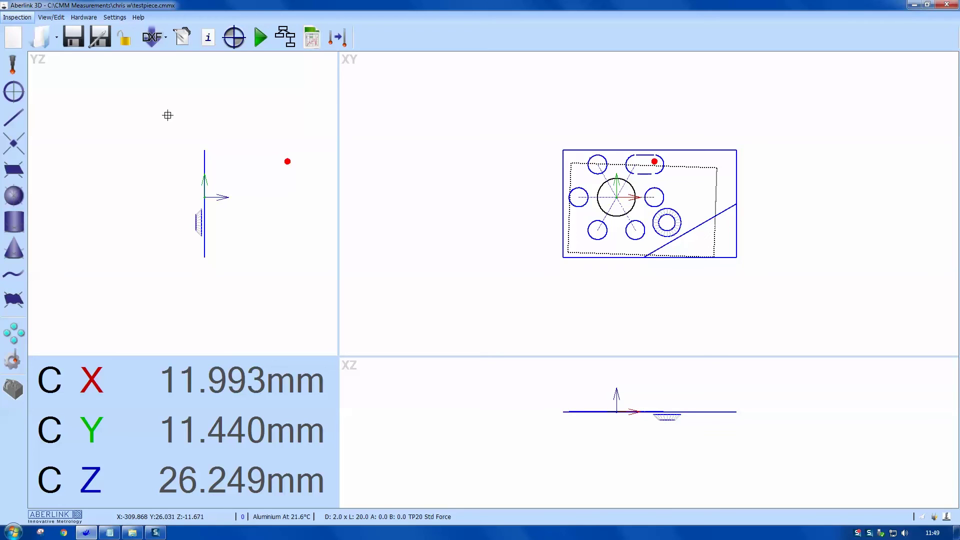